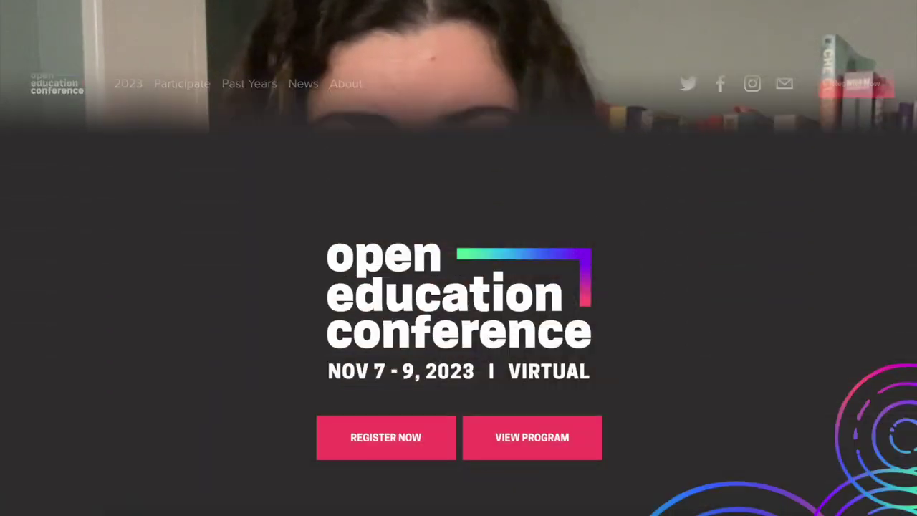
Step: Go to oxfordabstracts.com and open the account sign-in page
type("oxfordabstracts.com")
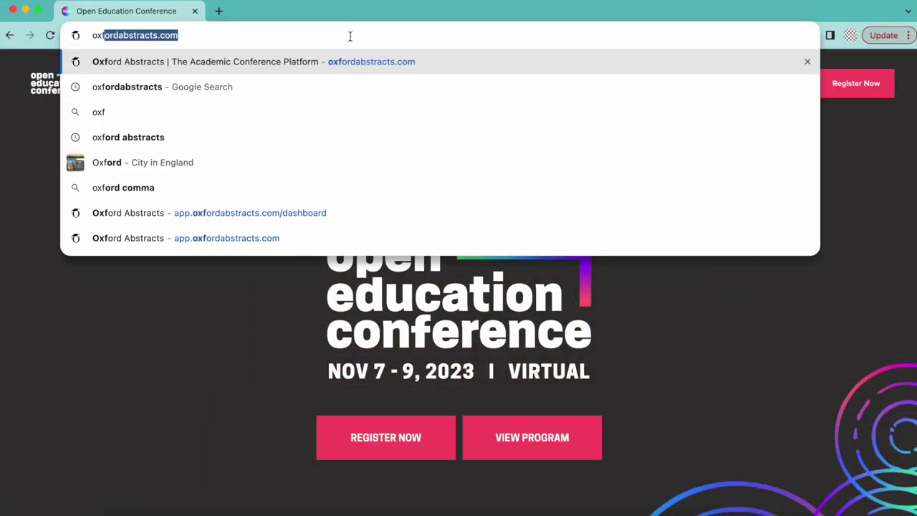
key("Right")
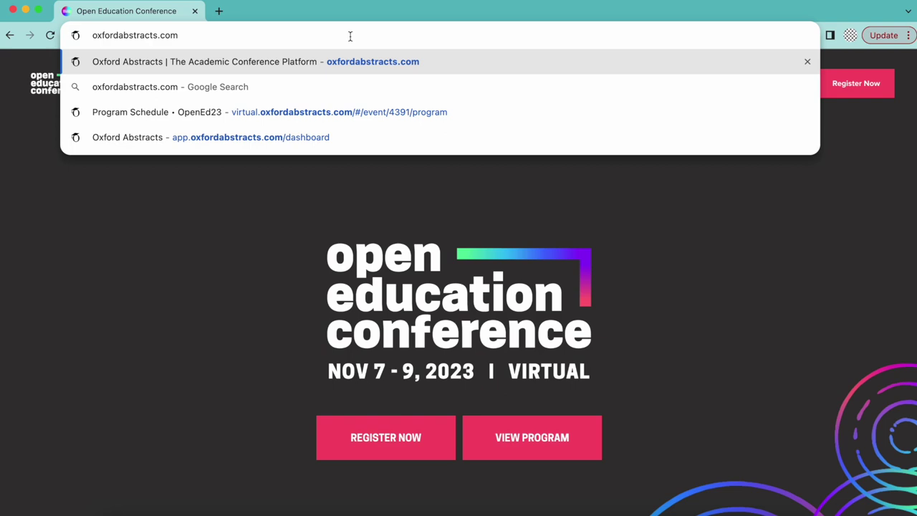
key("Return")
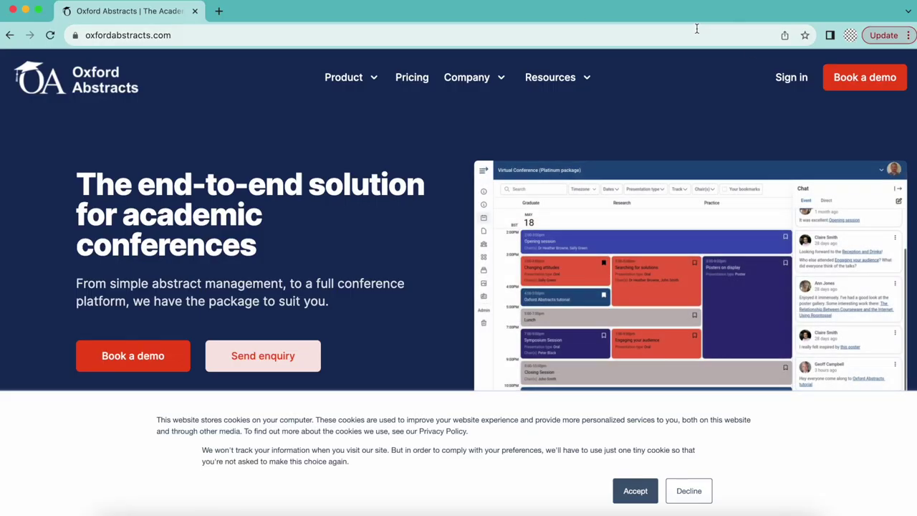
left_click(790, 83)
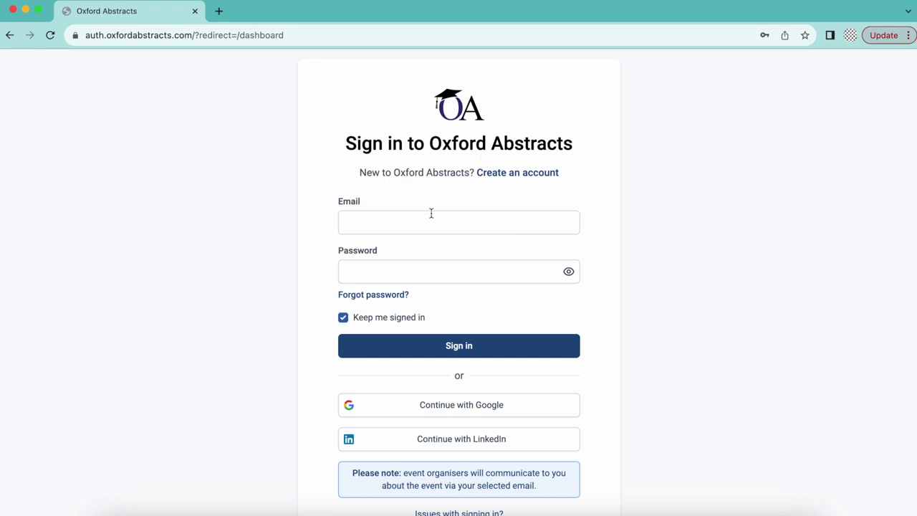
Step: Sign in with the account e-mail address and password
left_click(423, 225)
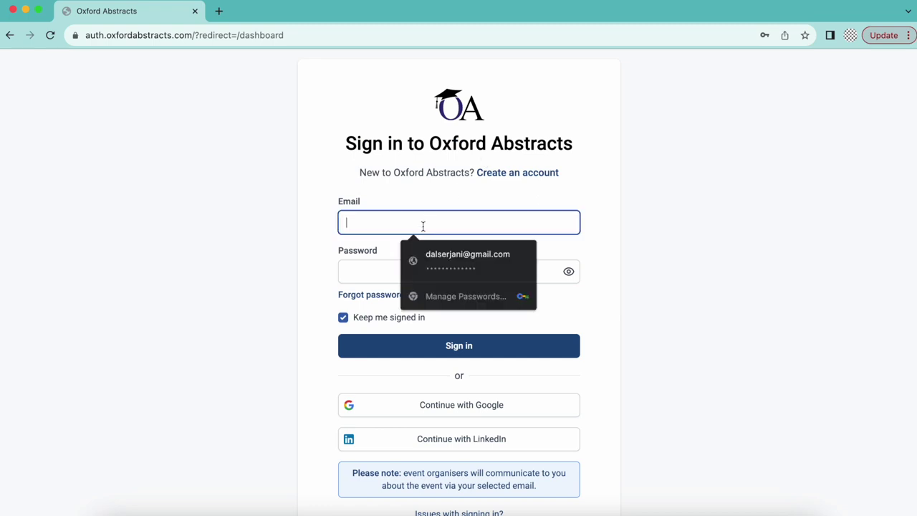
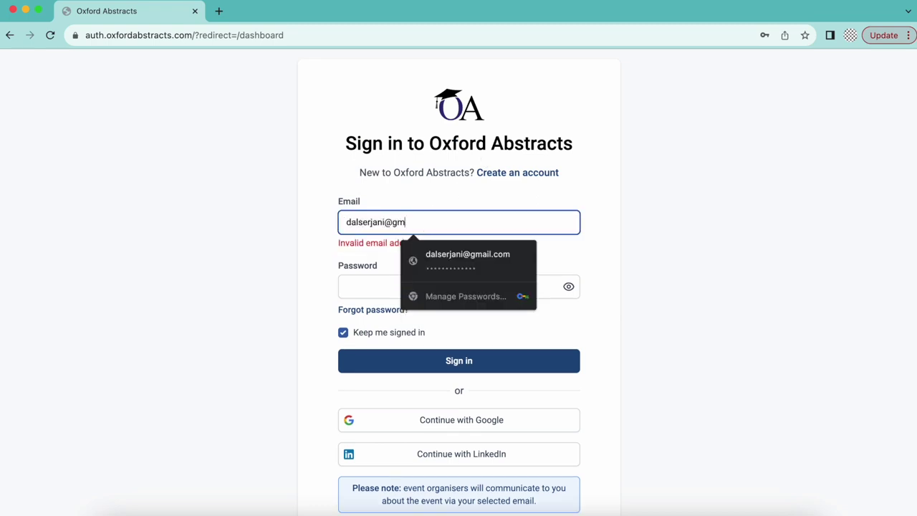
left_click(459, 271)
type("•")
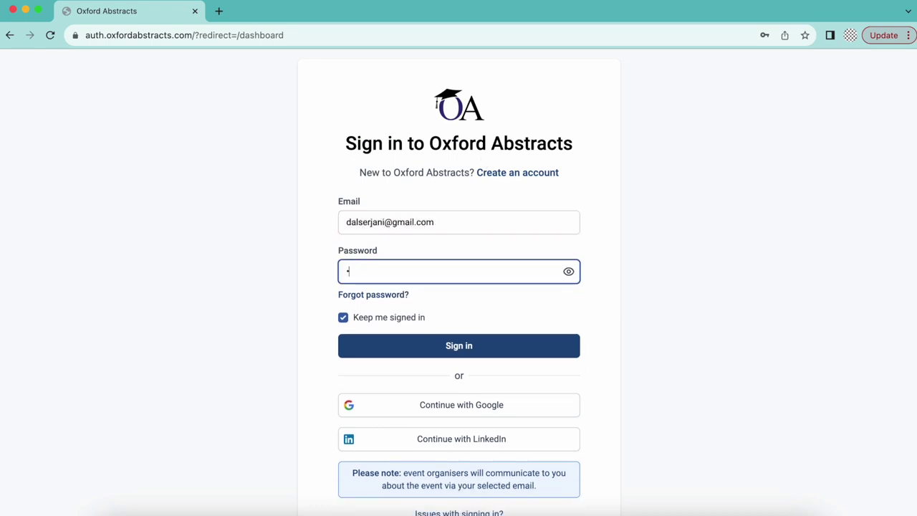
type("•••")
left_click(460, 352)
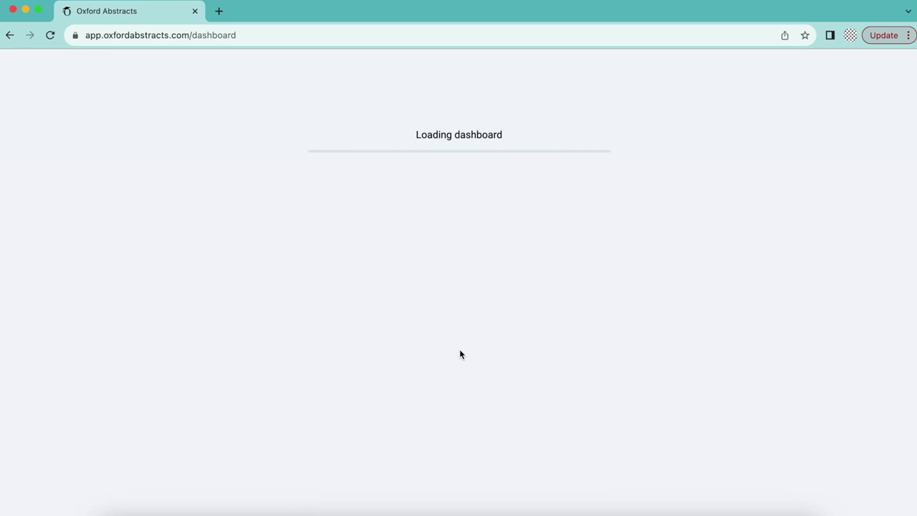
Step: Begin the conference setup and pick 'Your location timezone - CST (GMT-5)' as the timezone
scroll(460, 349, "down", 2)
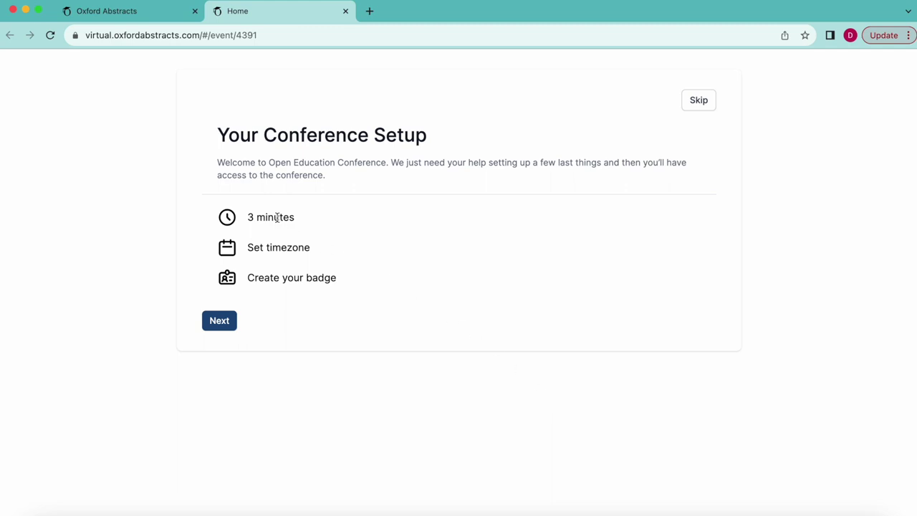
left_click(219, 322)
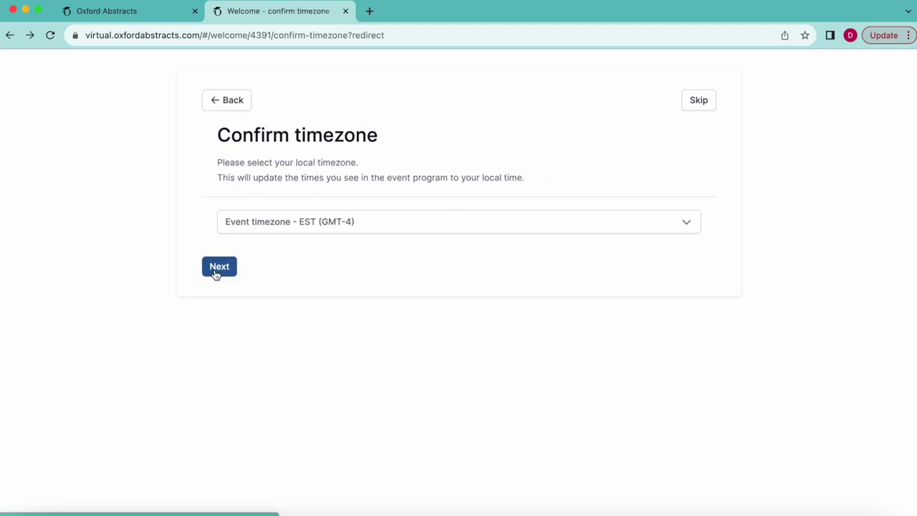
left_click(311, 223)
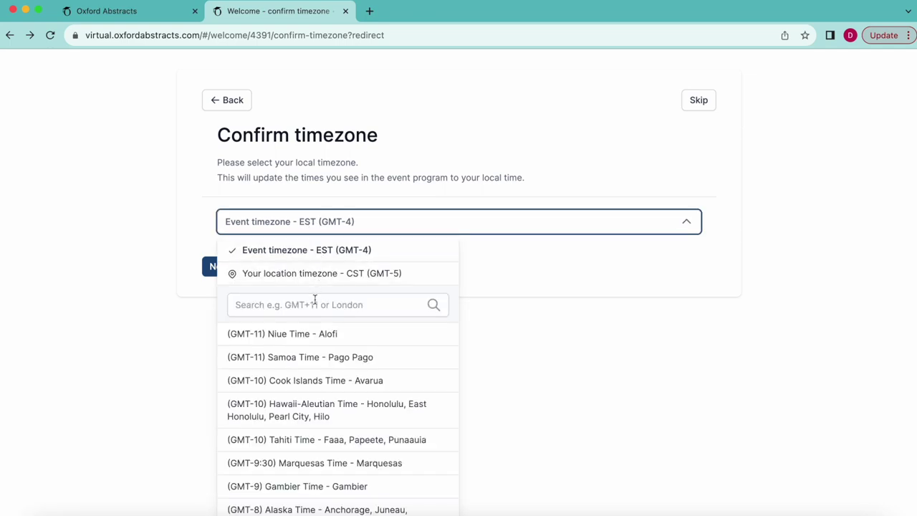
scroll(308, 382, "down", 5)
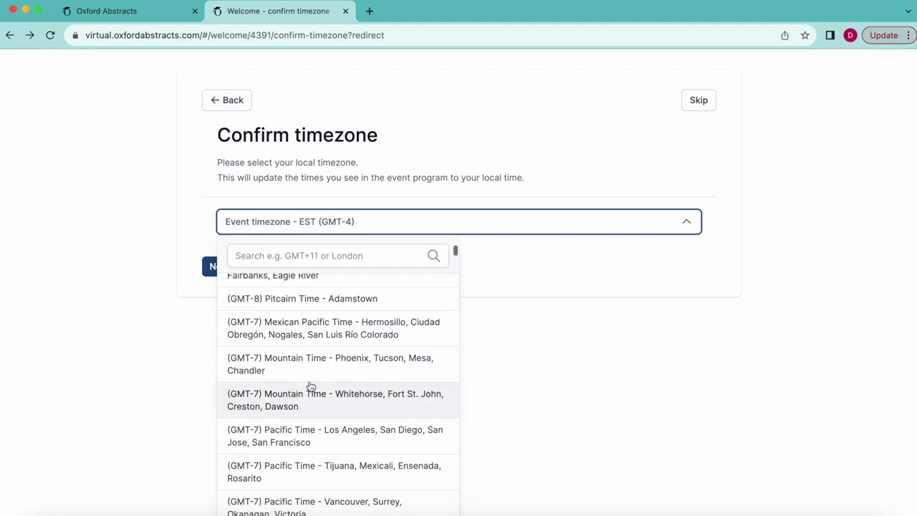
scroll(308, 384, "up", 5)
left_click(298, 280)
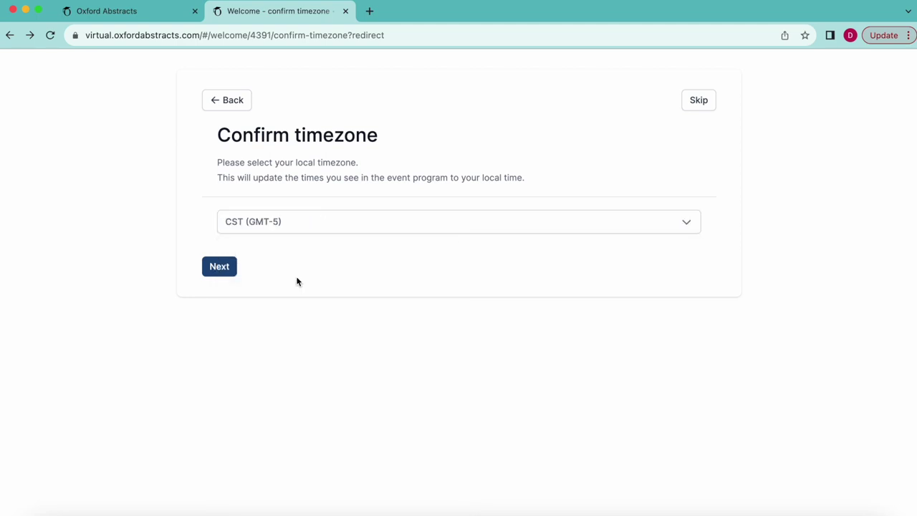
Step: Confirm the timezone, keep badge chat enabled and set online availability to Yes
left_click(219, 269)
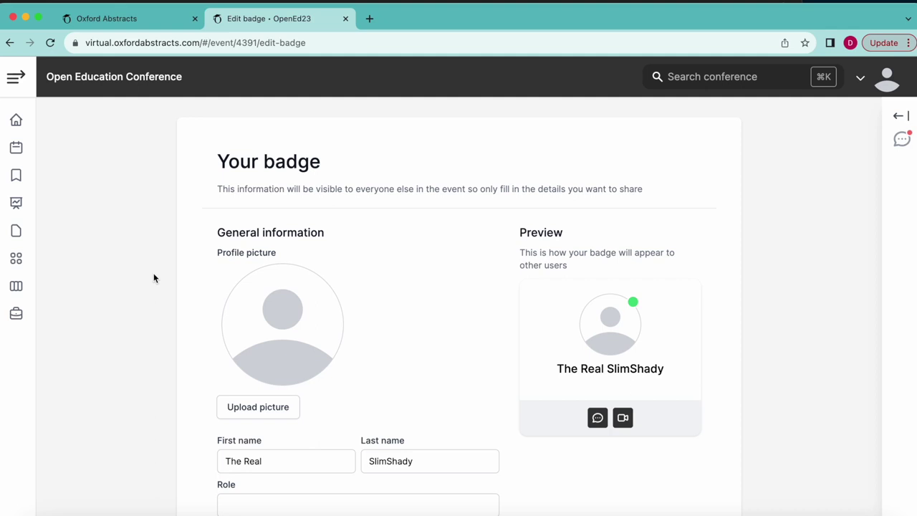
scroll(222, 359, "down", 3)
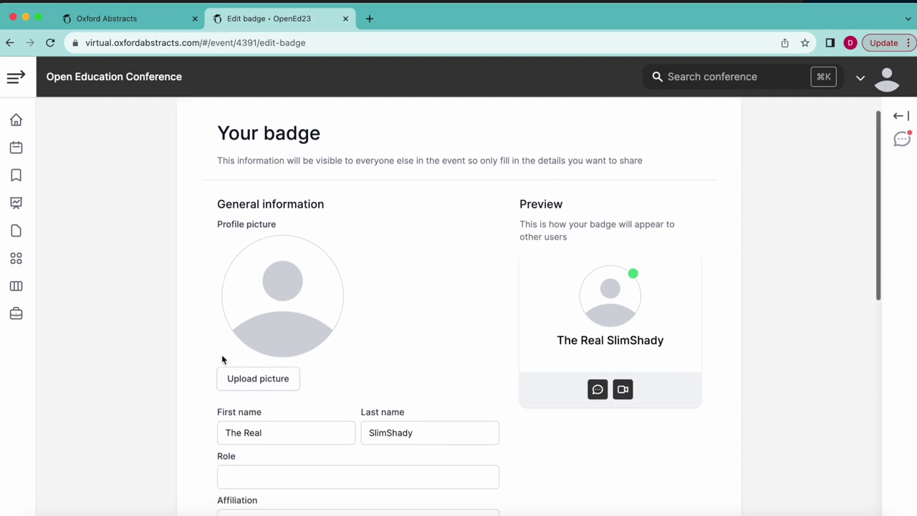
scroll(222, 354, "down", 5)
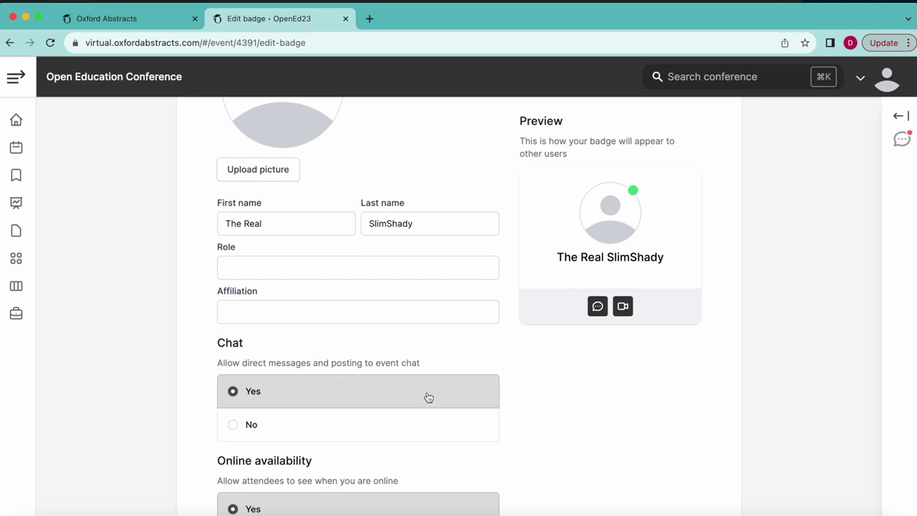
left_click(283, 436)
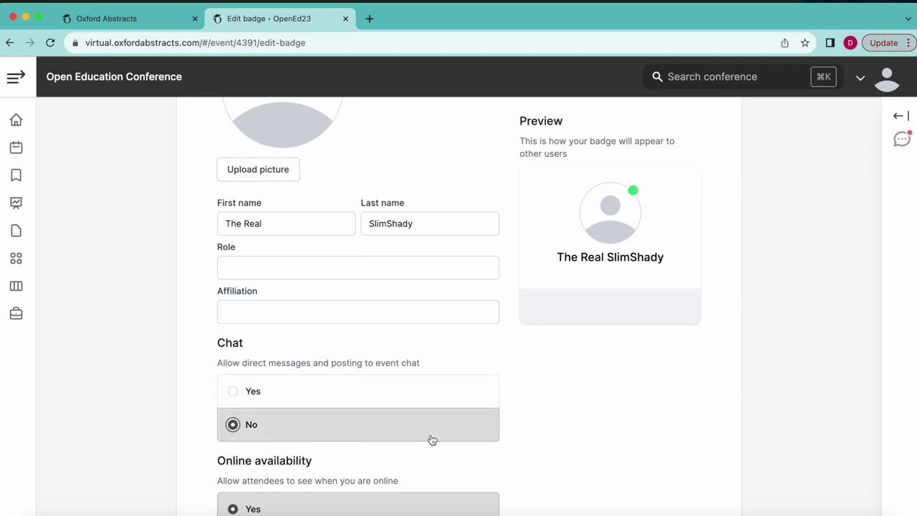
left_click(388, 403)
scroll(336, 439, "down", 2)
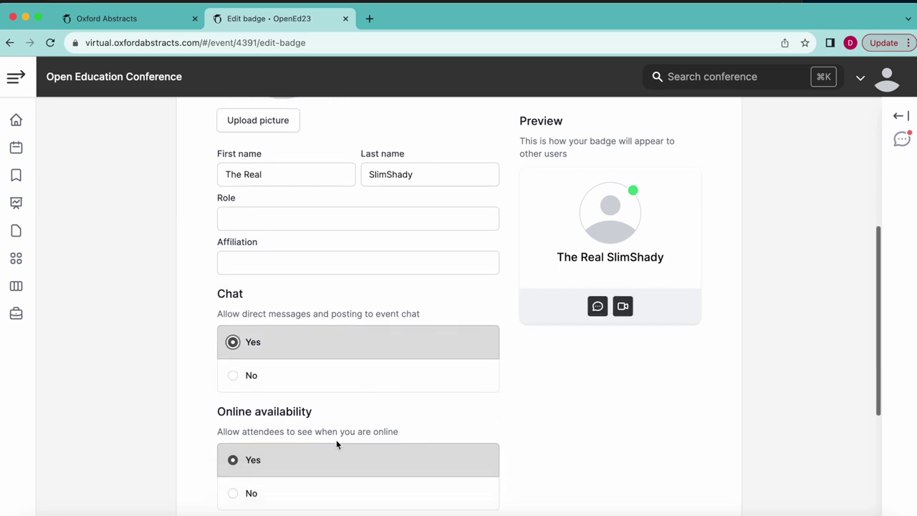
left_click(303, 473)
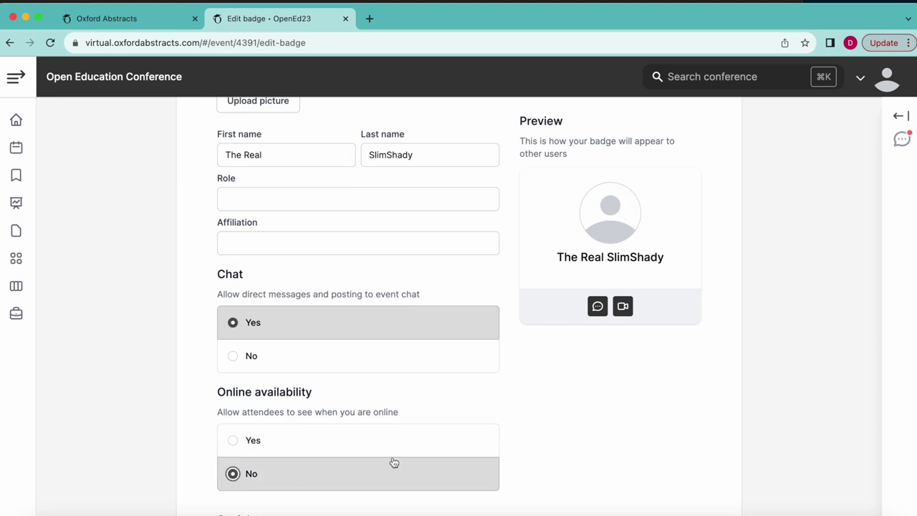
left_click(321, 452)
Step: Fill the badge role 'Open Ed Conference Manager' and affiliation 'Open Ed Conference'
scroll(323, 454, "up", 3)
scroll(323, 454, "up", 2)
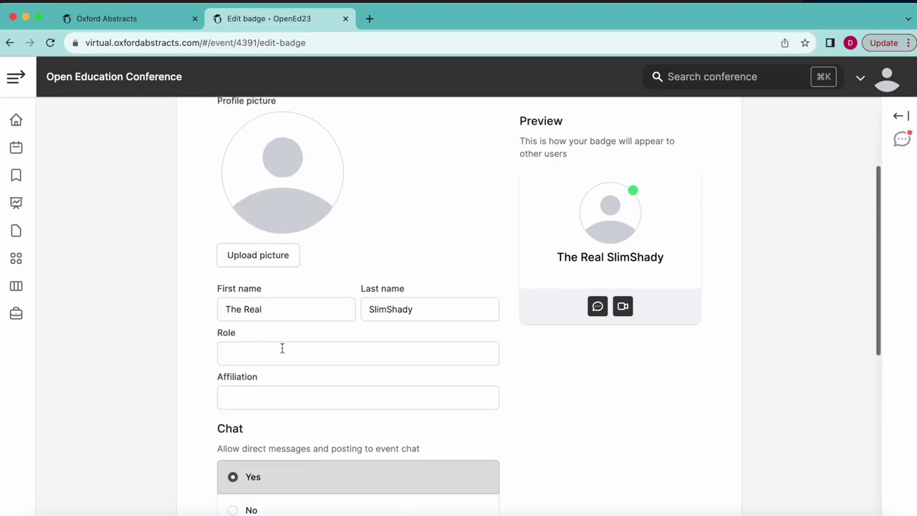
left_click(270, 307)
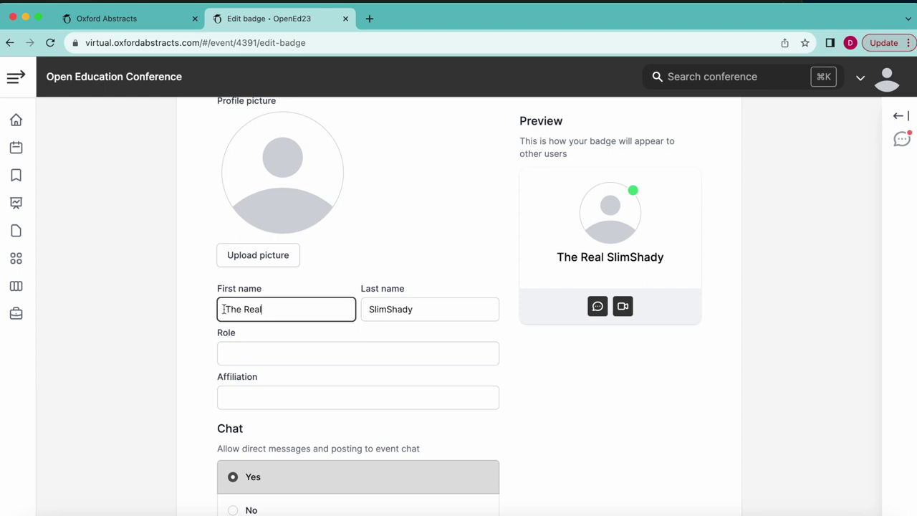
left_click(437, 311)
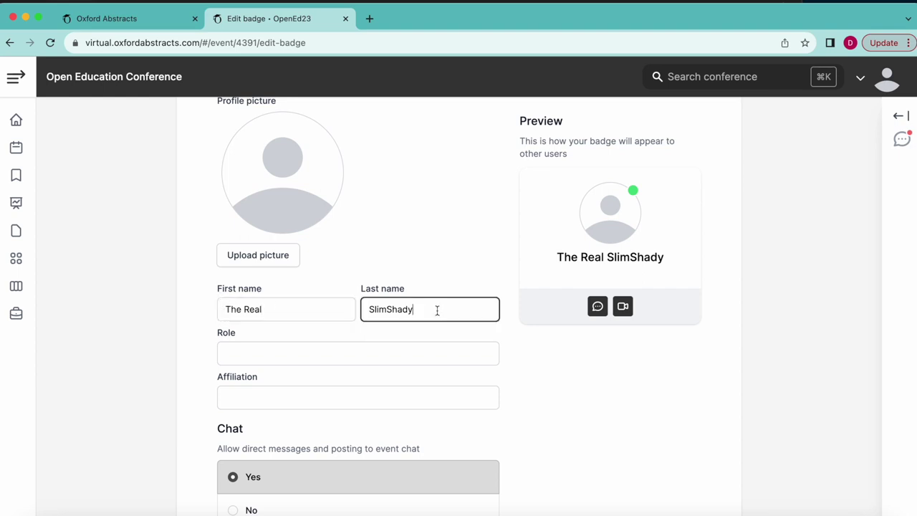
left_click(358, 347)
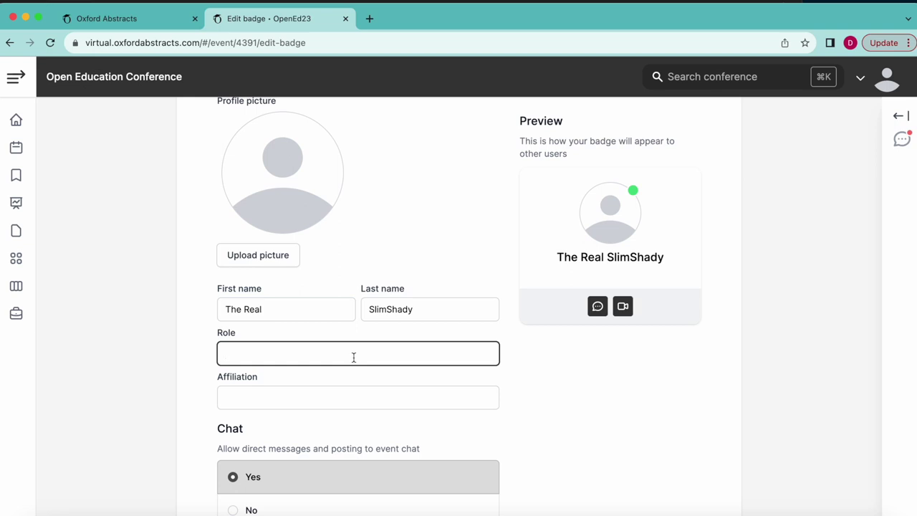
type("Open Ed Conference Manager")
left_click(358, 398)
type("Open Ed ")
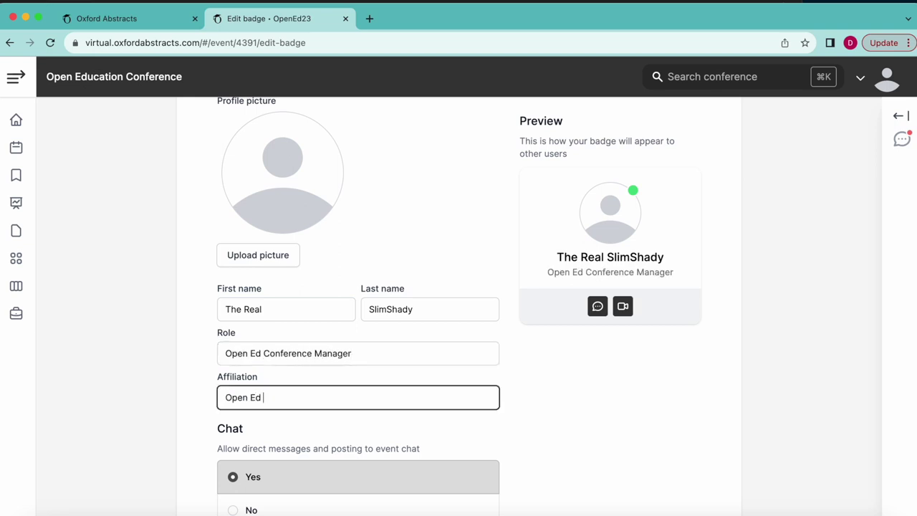
type("Conference")
Step: Review the Twitter, LinkedIn, Facebook and Instagram profile link fields on the badge
scroll(481, 418, "down", 1)
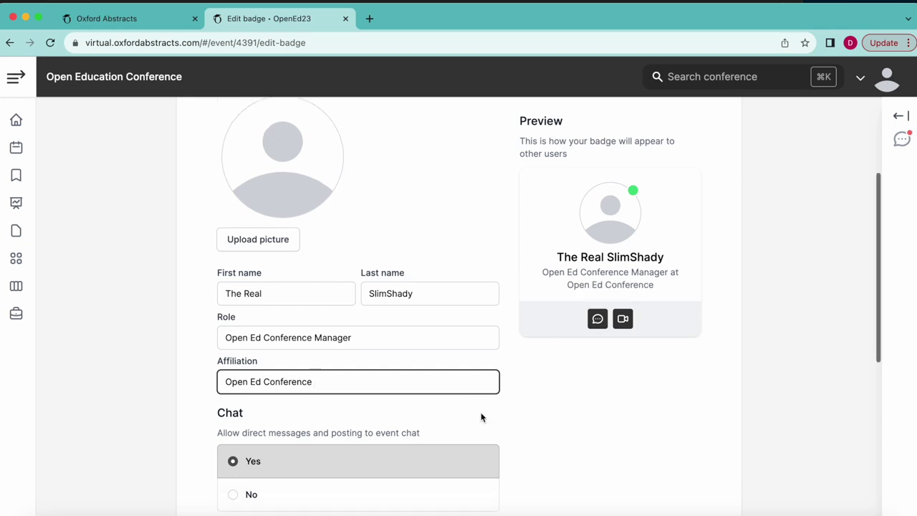
scroll(565, 391, "down", 6)
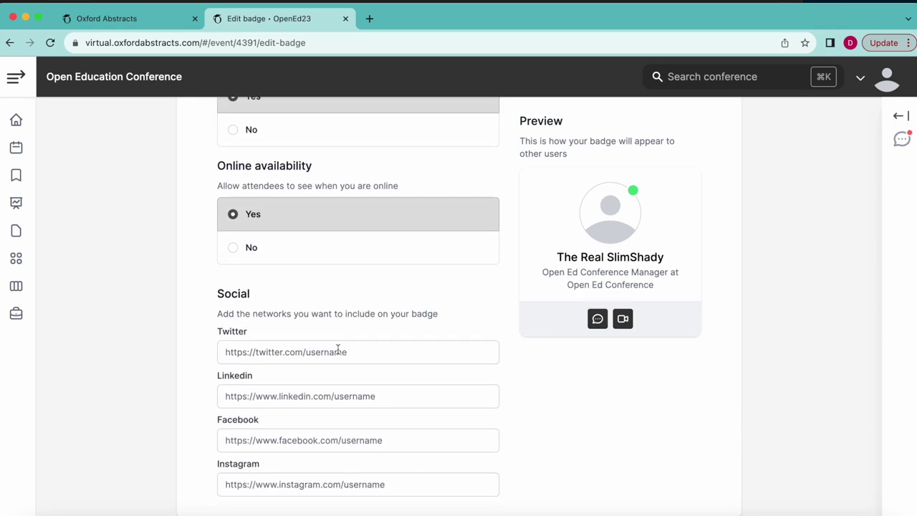
left_click(339, 352)
left_click(338, 396)
left_click(337, 440)
left_click(332, 486)
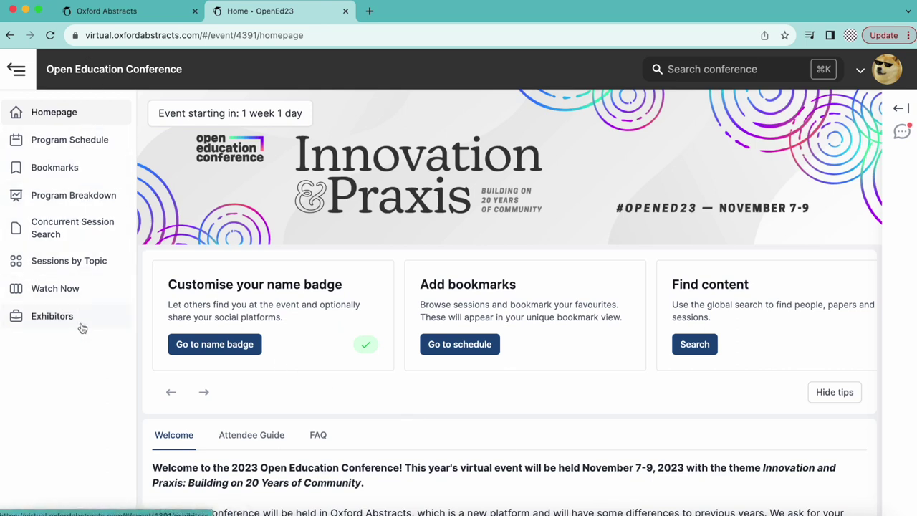
Step: Open the program schedule and look through Wed 8 and Thu 9 before returning to Tue 7
left_click(57, 143)
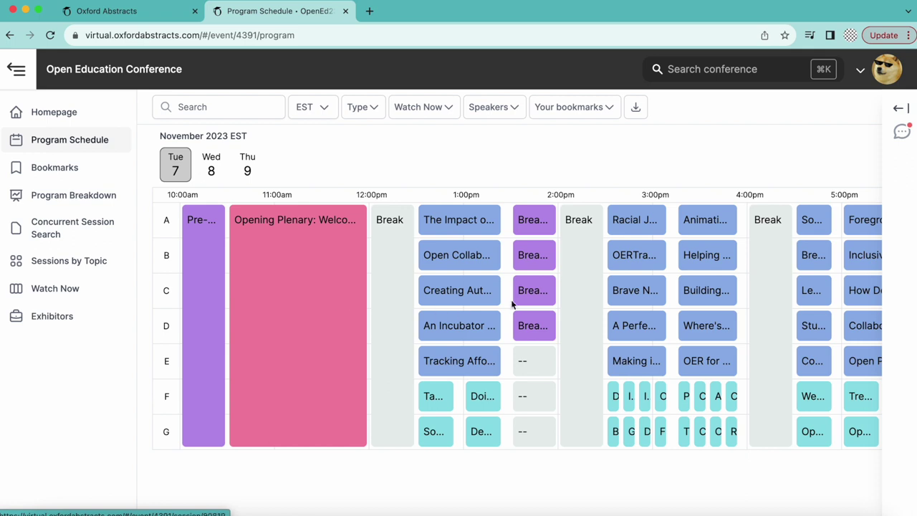
scroll(514, 305, "right", 3)
scroll(513, 305, "right", 3)
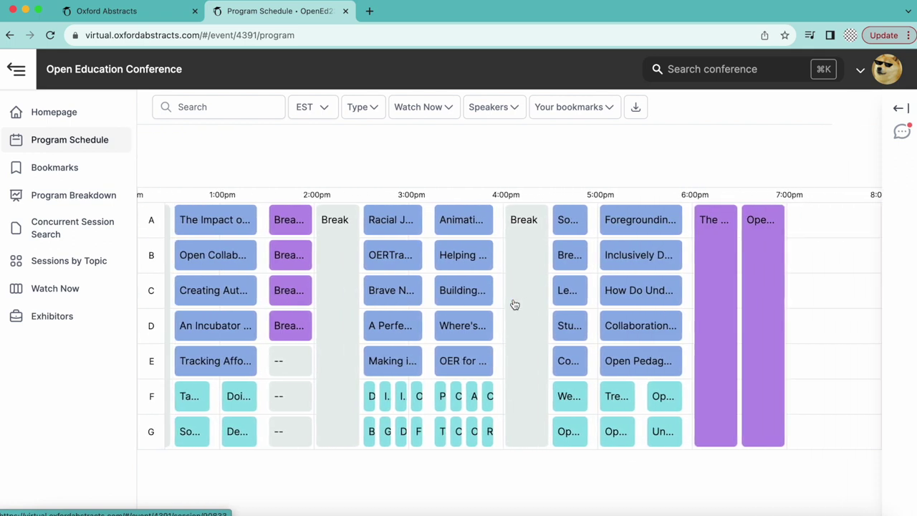
scroll(514, 305, "left", 5)
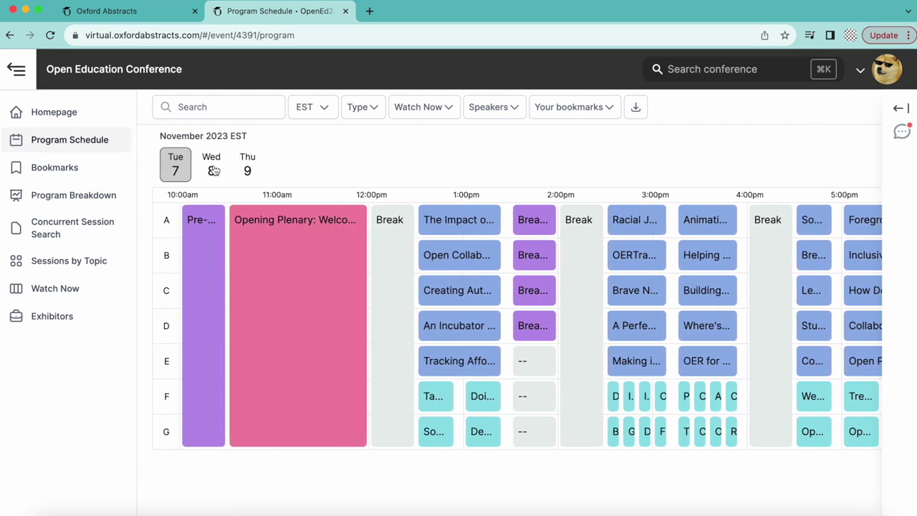
left_click(214, 167)
left_click(248, 171)
left_click(184, 174)
Step: Preview Tuesday 7 session cards, including the 12:30–1:25pm Live Concurrent culturally responsive teaching session
mouse_move(205, 265)
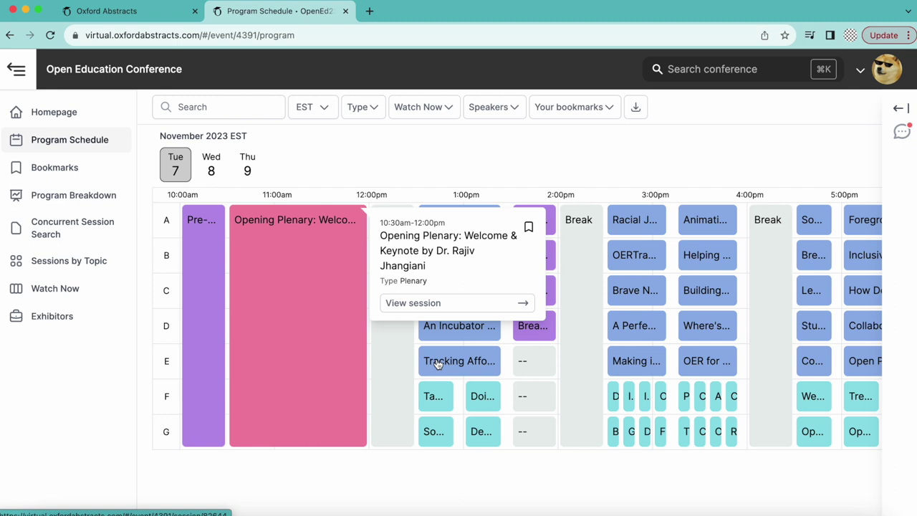
mouse_move(438, 364)
mouse_move(534, 235)
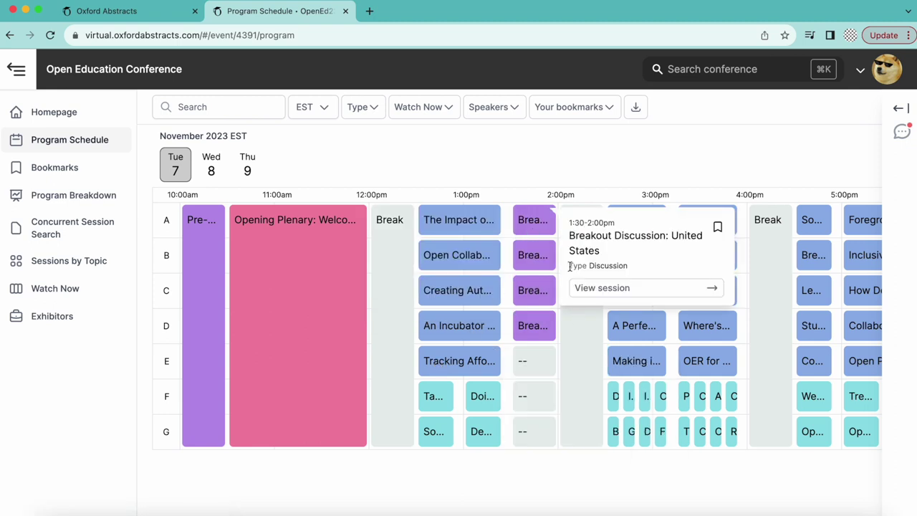
left_click_drag(569, 266, 625, 265)
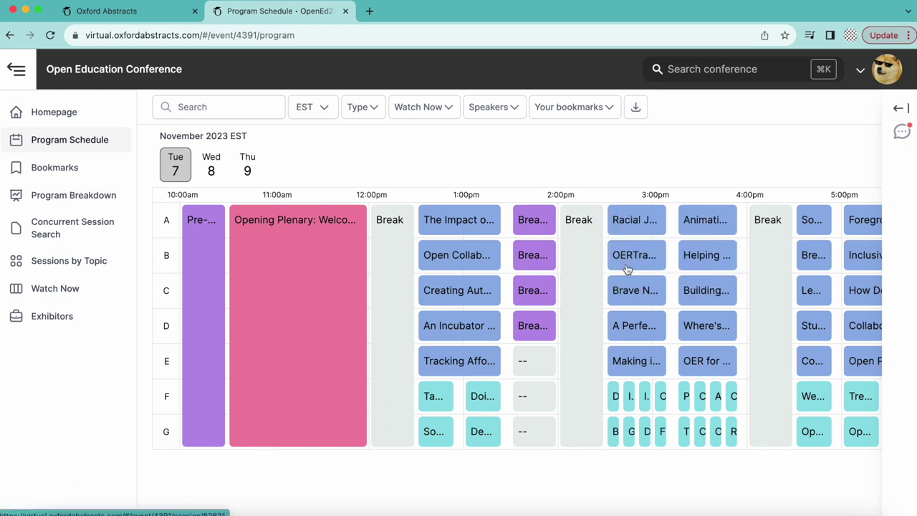
mouse_move(439, 399)
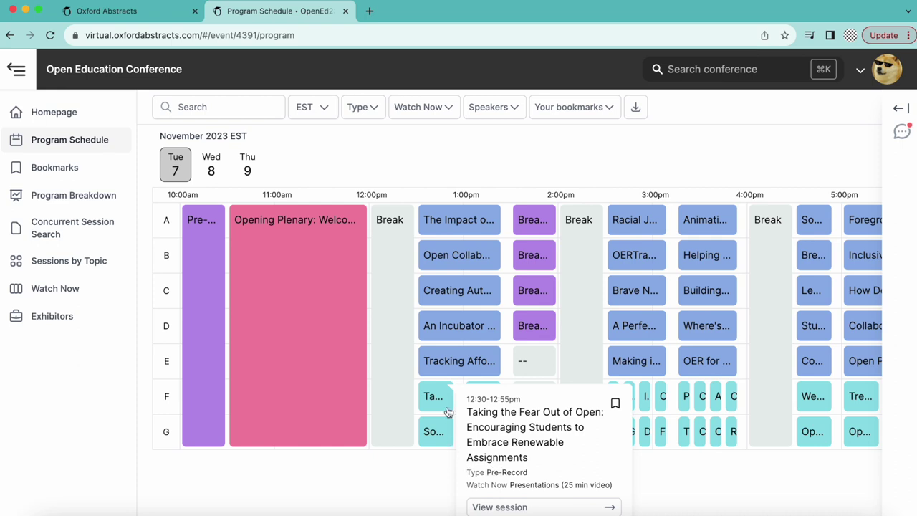
mouse_move(441, 227)
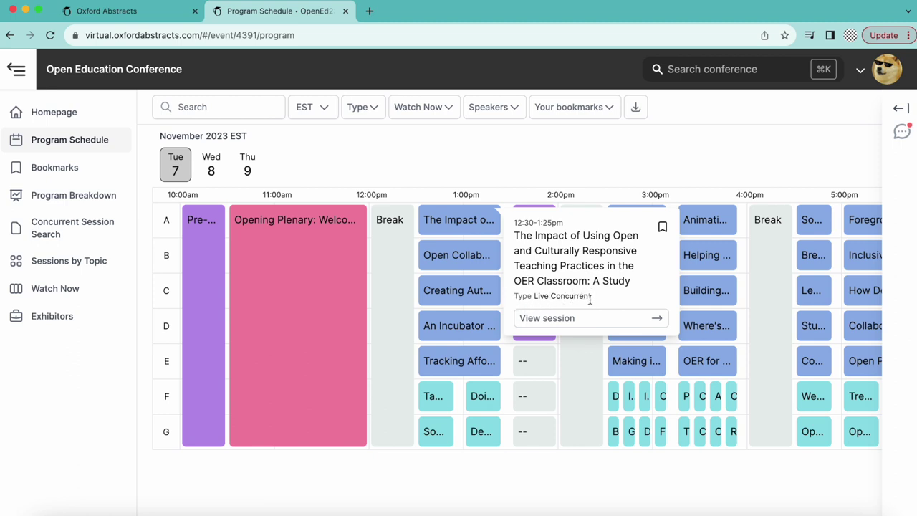
Step: View the full session window for the culturally responsive teaching study, then close it
left_click(658, 320)
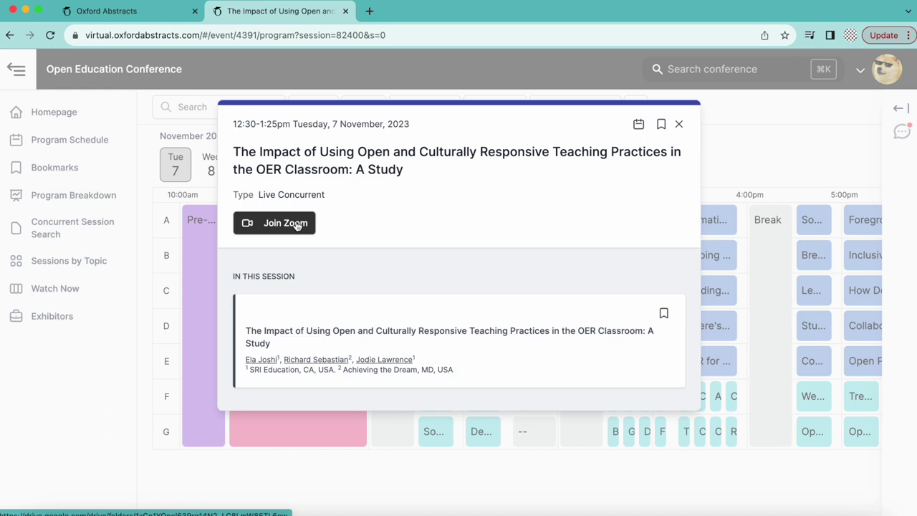
left_click(681, 124)
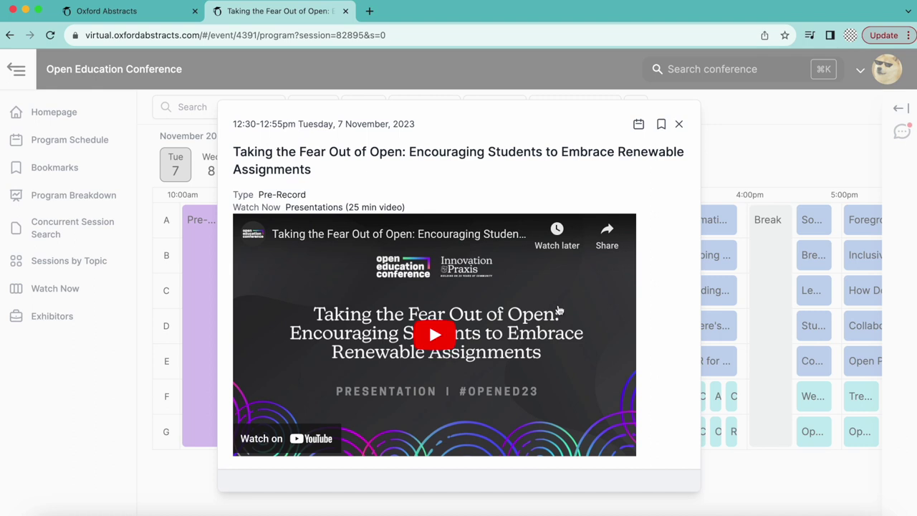
left_click(680, 126)
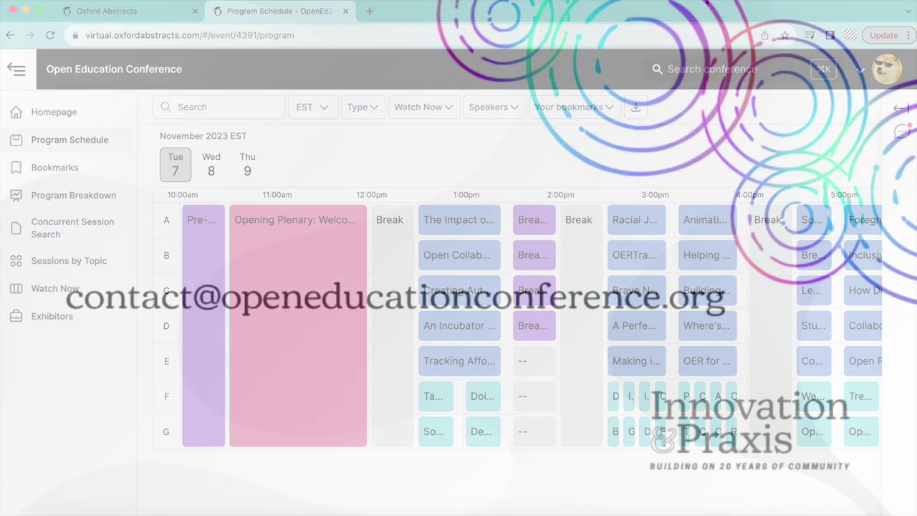